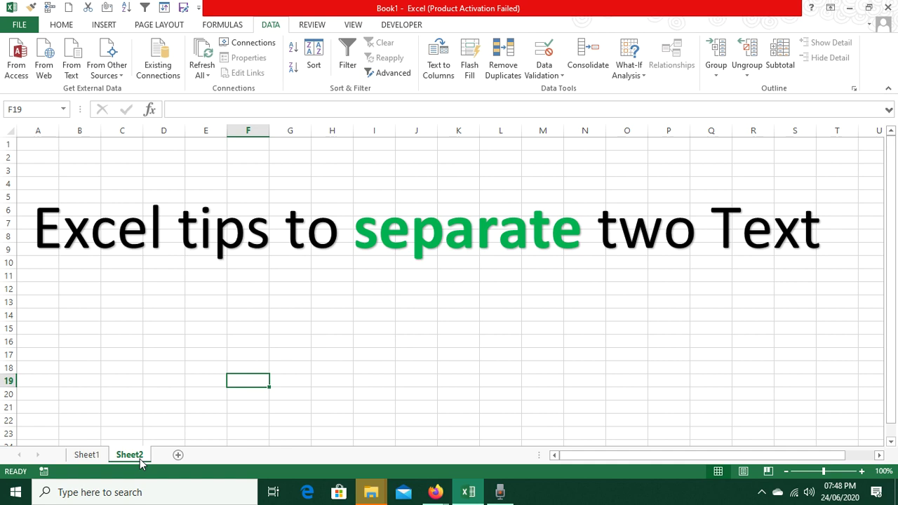
- Switch to Sheet1 with the two Full Name tables
click(74, 459)
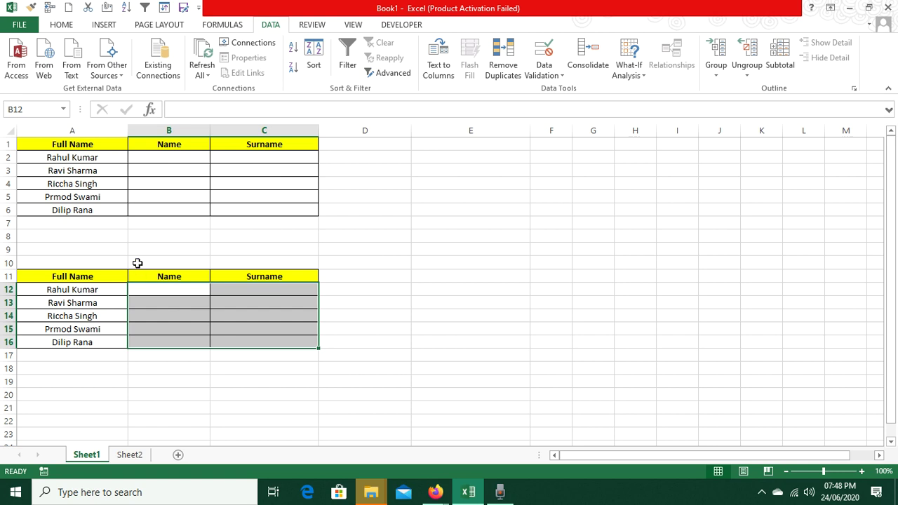
click(143, 160)
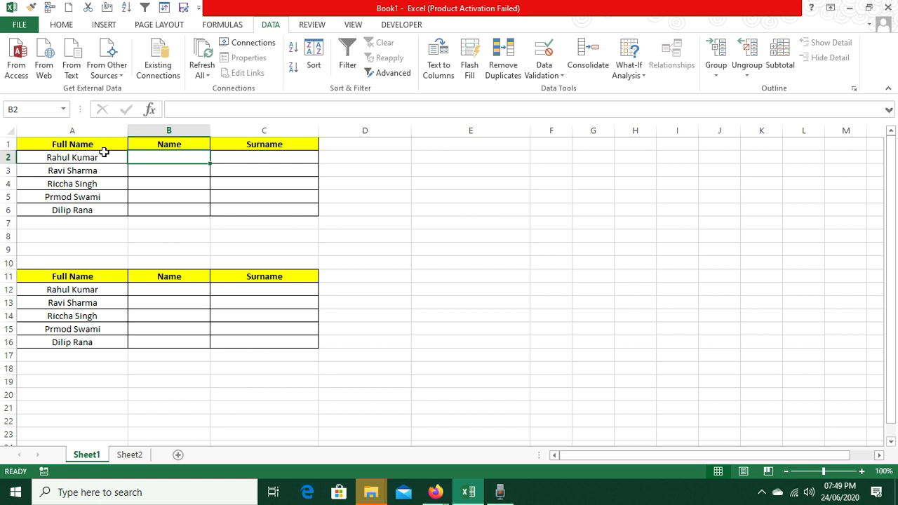
click(58, 24)
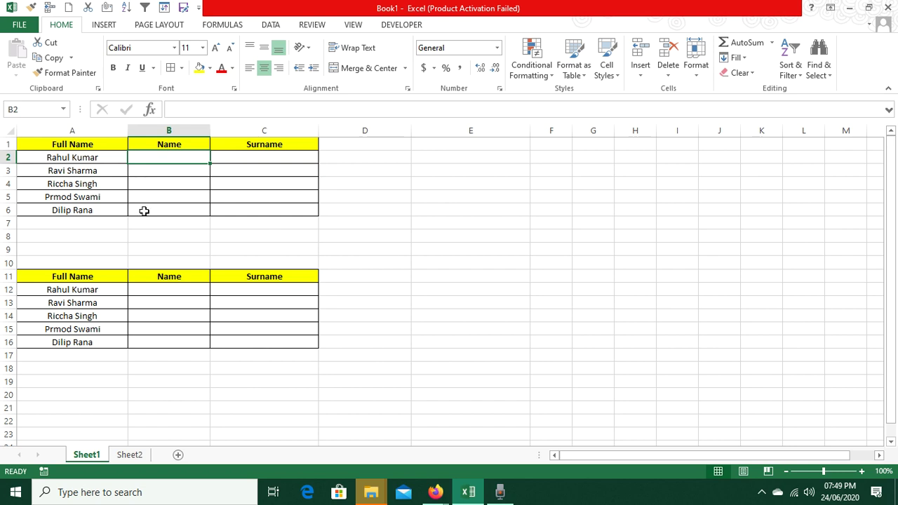
- Enter Rahul in B2 and Flash Fill the remaining first names in the upper table
text(Rahul)
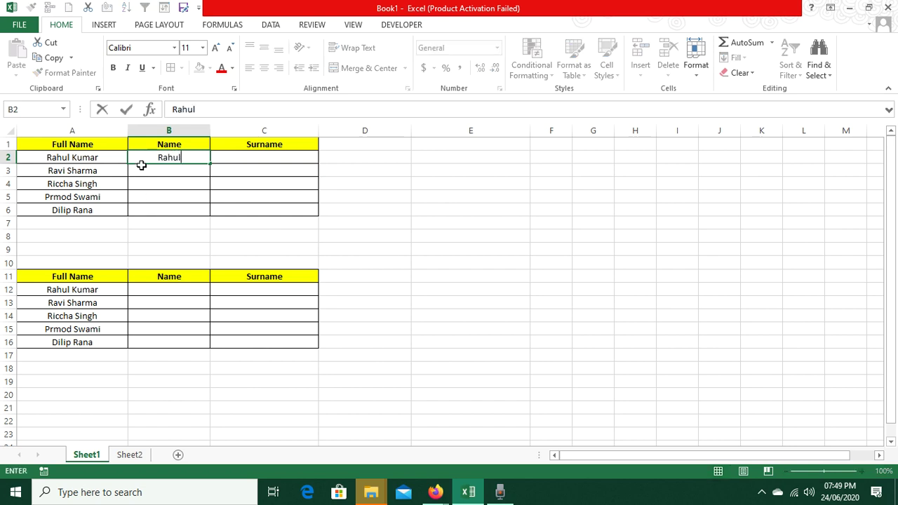
key(Return)
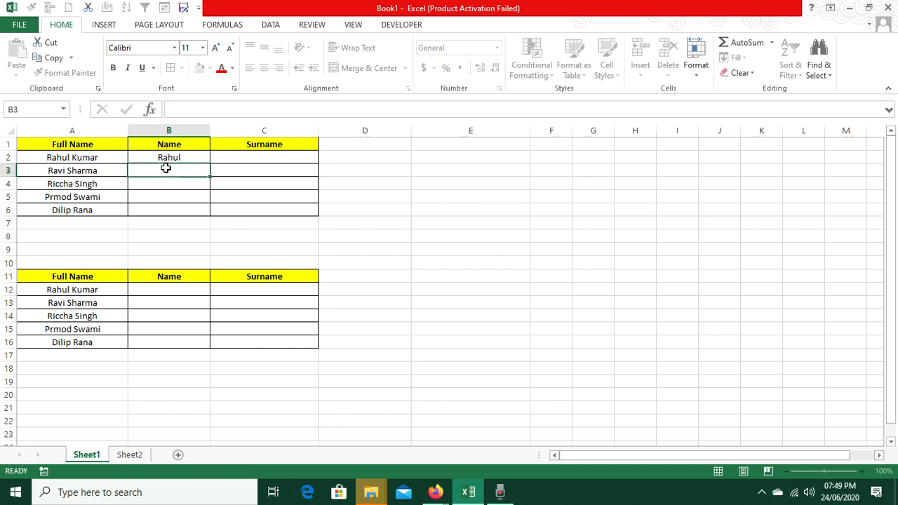
click(165, 153)
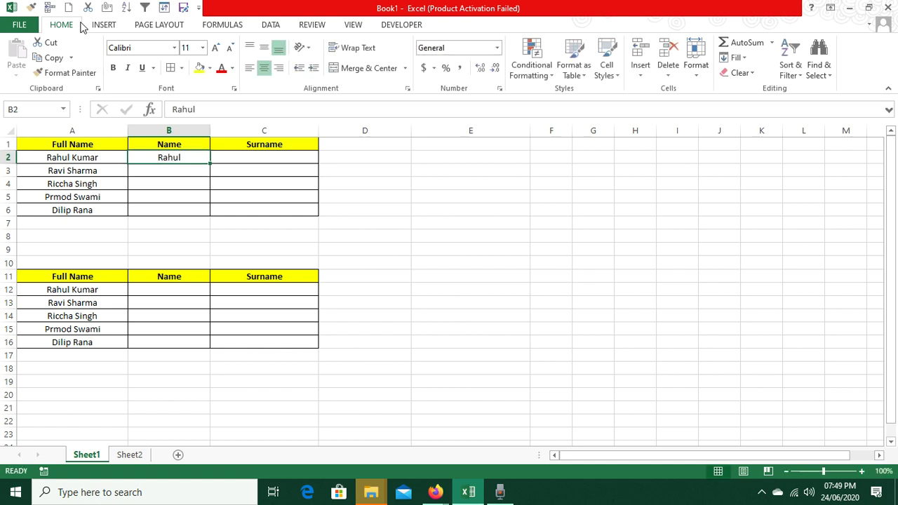
click(269, 26)
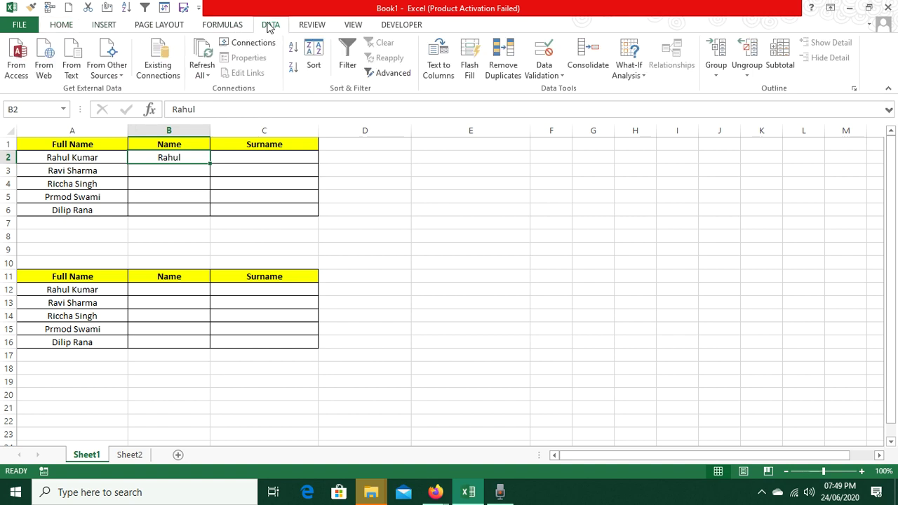
click(468, 56)
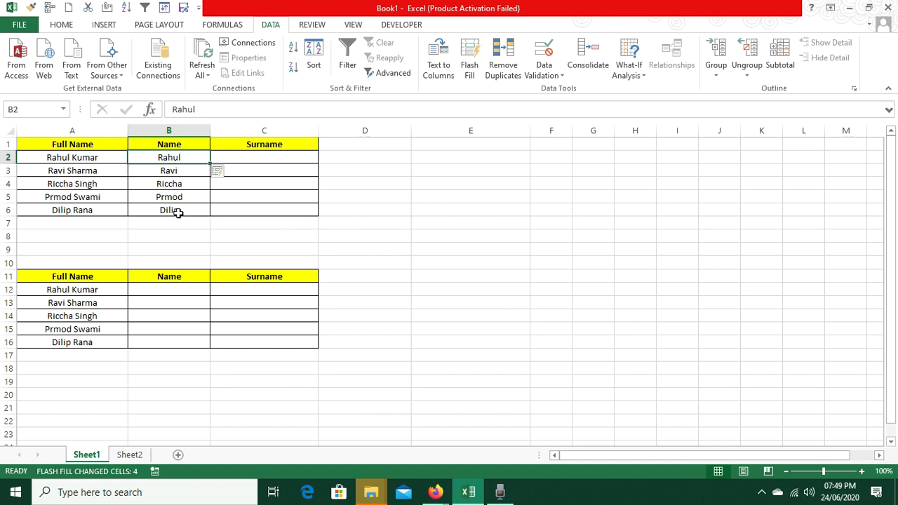
- Enter Kumar in C2 and Flash Fill the remaining upper-table surnames
click(238, 158)
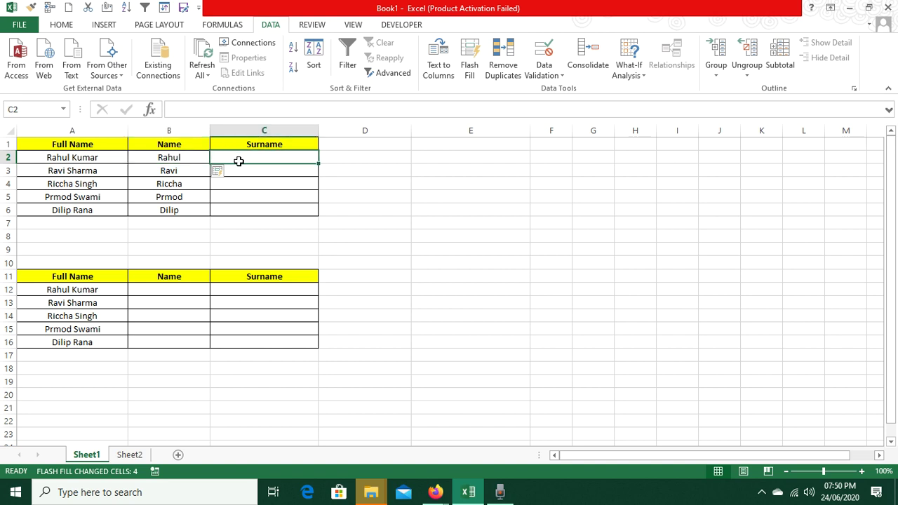
text(Kumar)
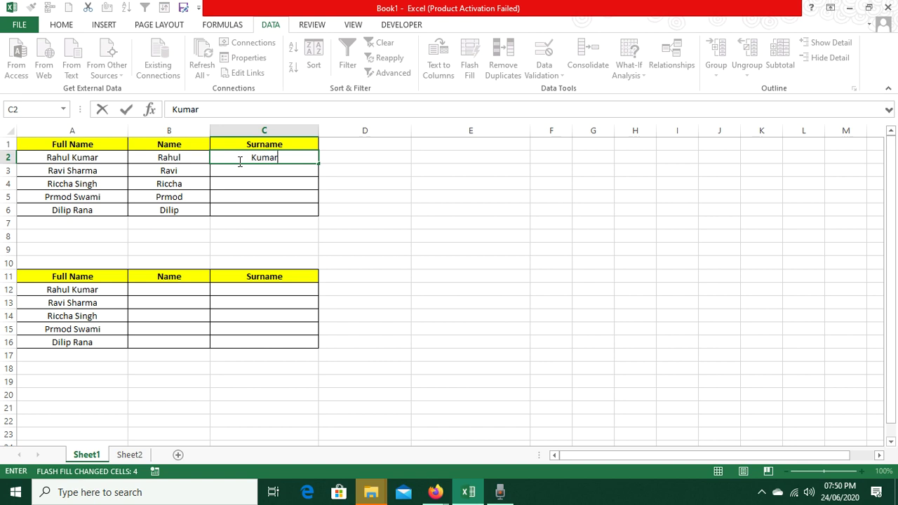
key(Return)
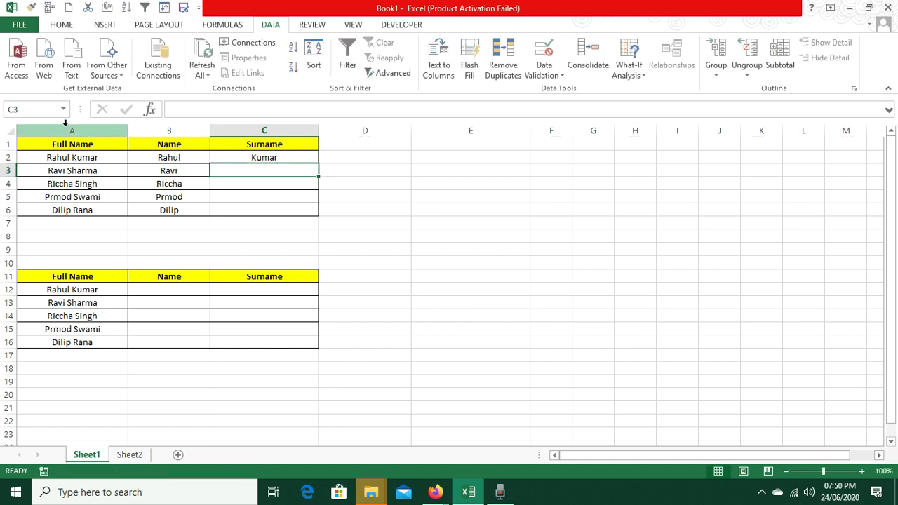
click(219, 156)
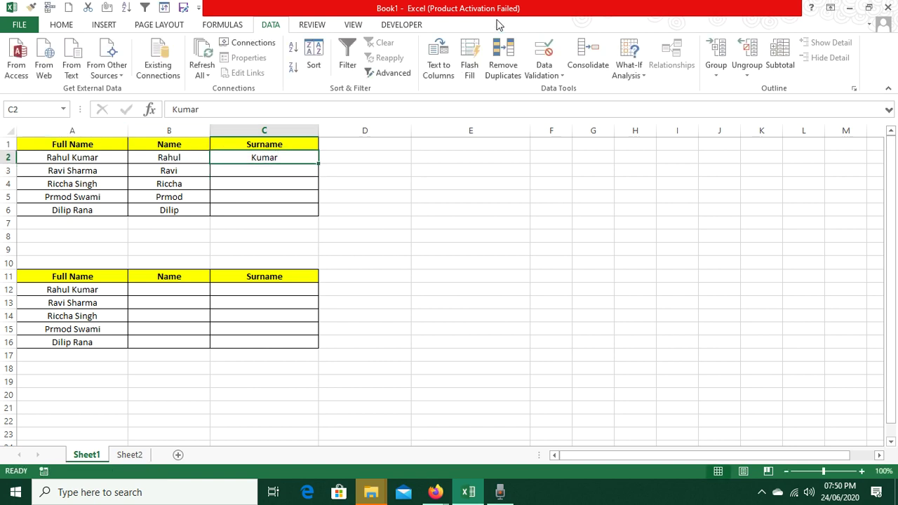
click(464, 53)
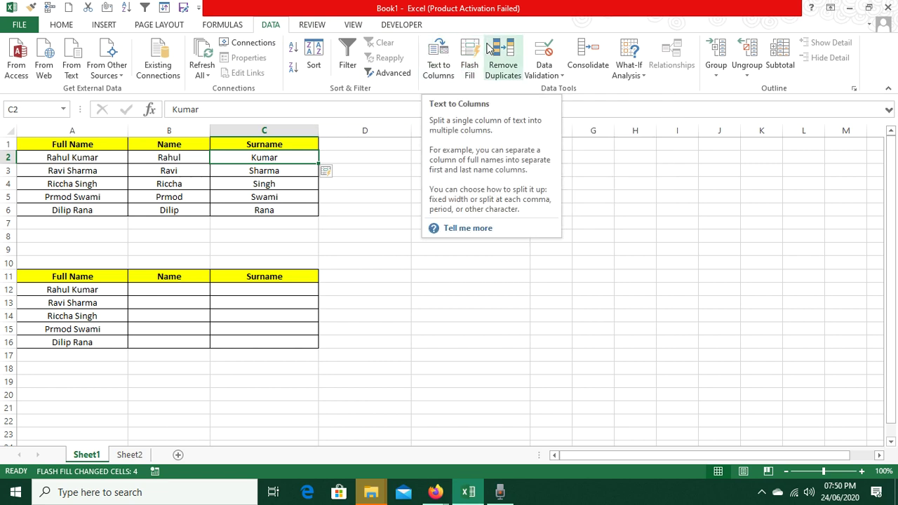
- Clear the filled surnames in C3:C7 and refill them from C2 with Ctrl+E
drag(271, 171, 290, 220)
key(Delete)
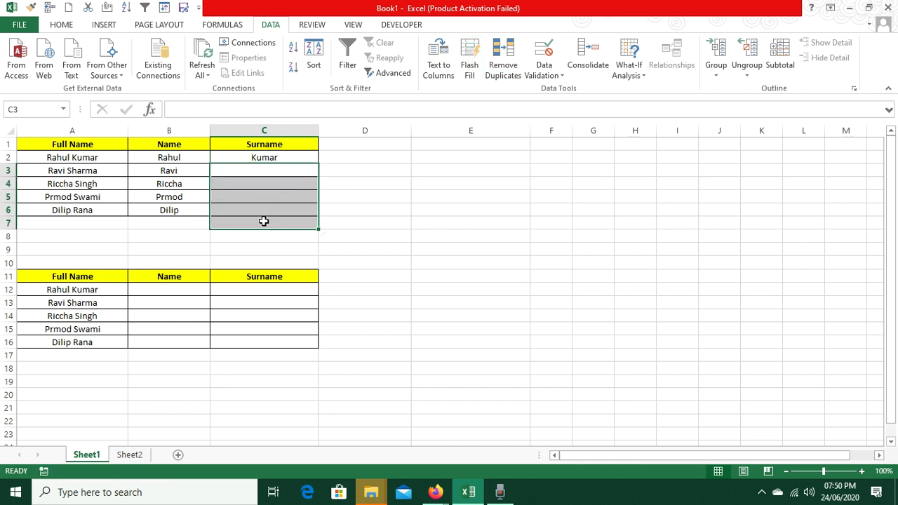
click(258, 157)
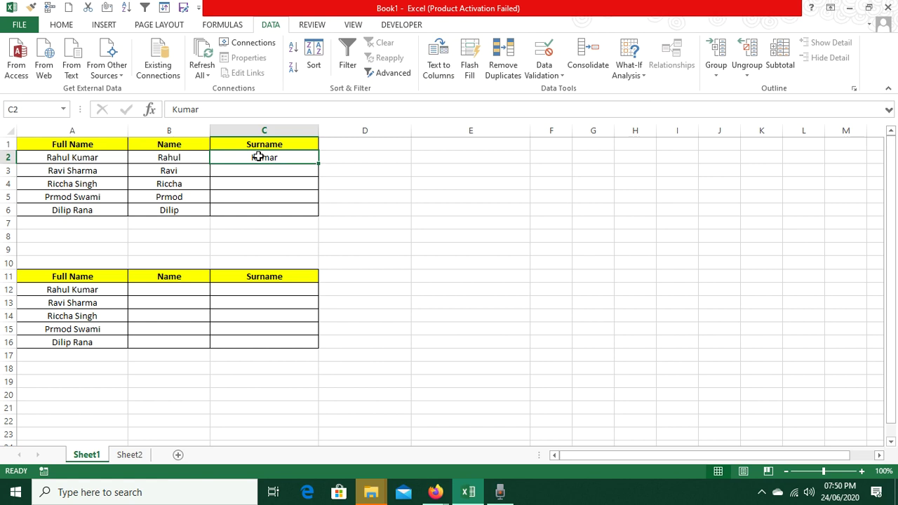
key(ctrl+e)
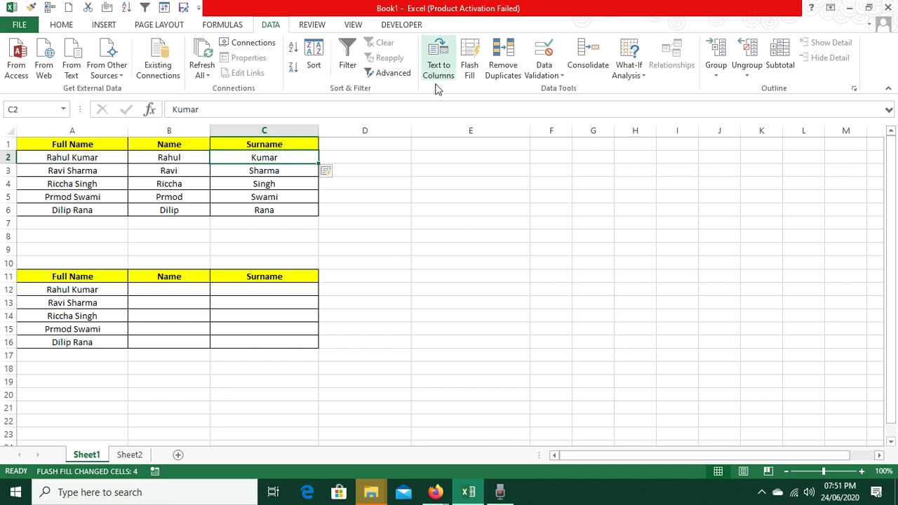
- Copy the lower table's full names from A12:A16 into the Name column at B12
drag(94, 289, 100, 339)
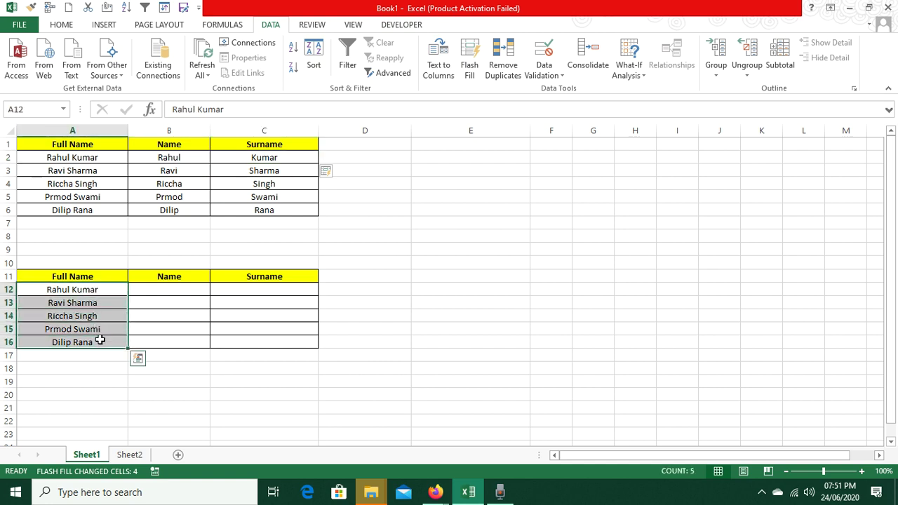
key(ctrl+c)
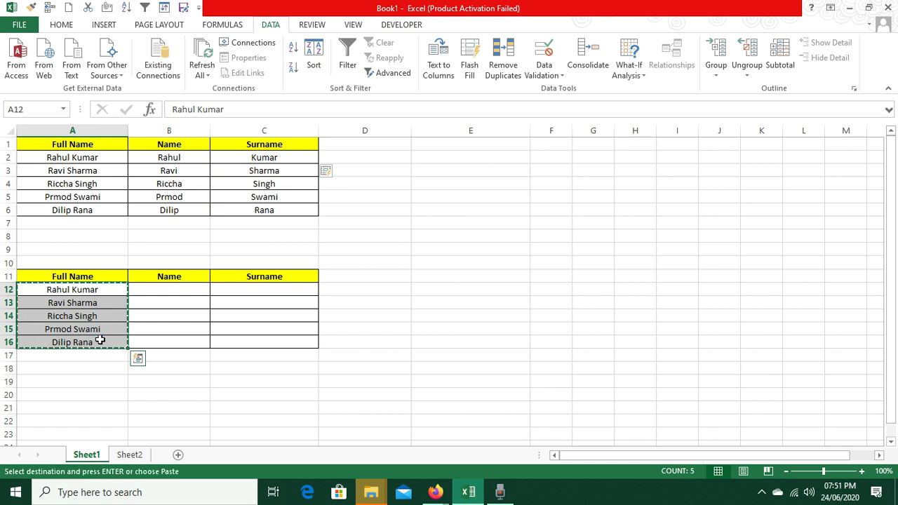
click(153, 287)
key(ctrl+v)
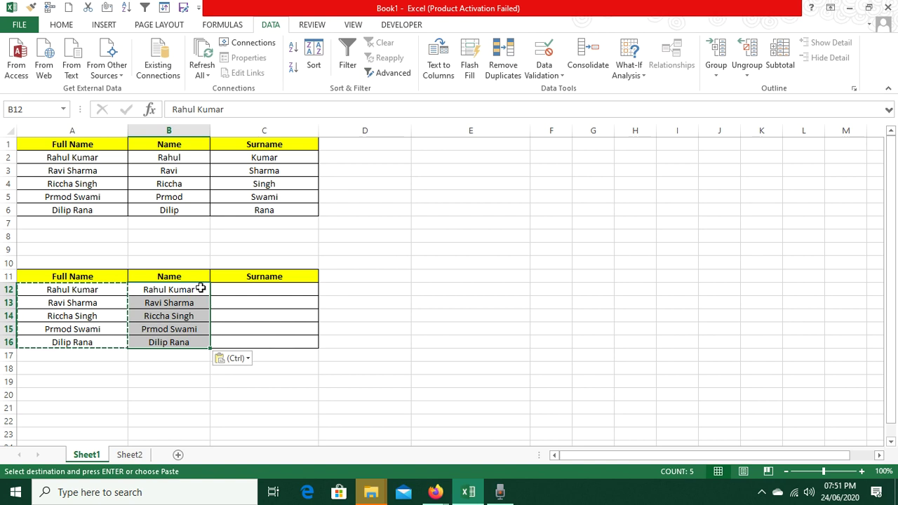
- Strip the surnames by replacing ' *' with nothing, making 5 replacements
key(ctrl+h)
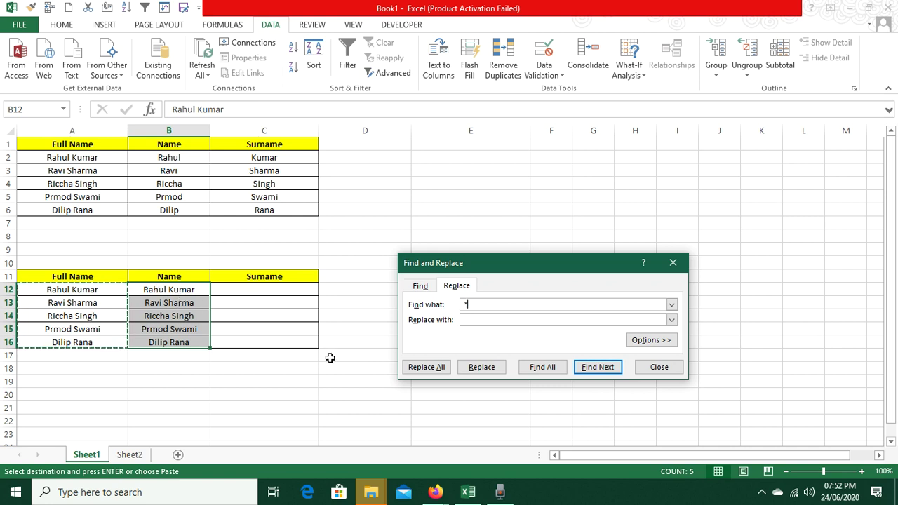
click(416, 369)
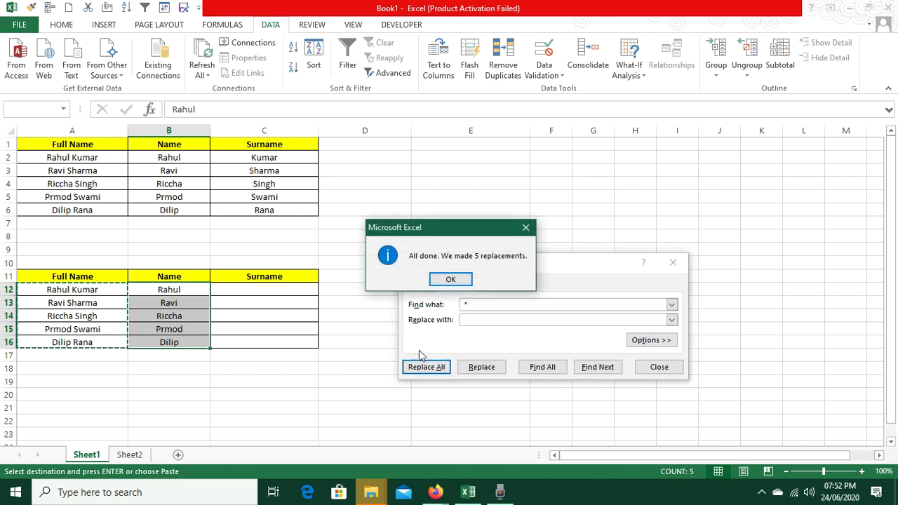
click(454, 280)
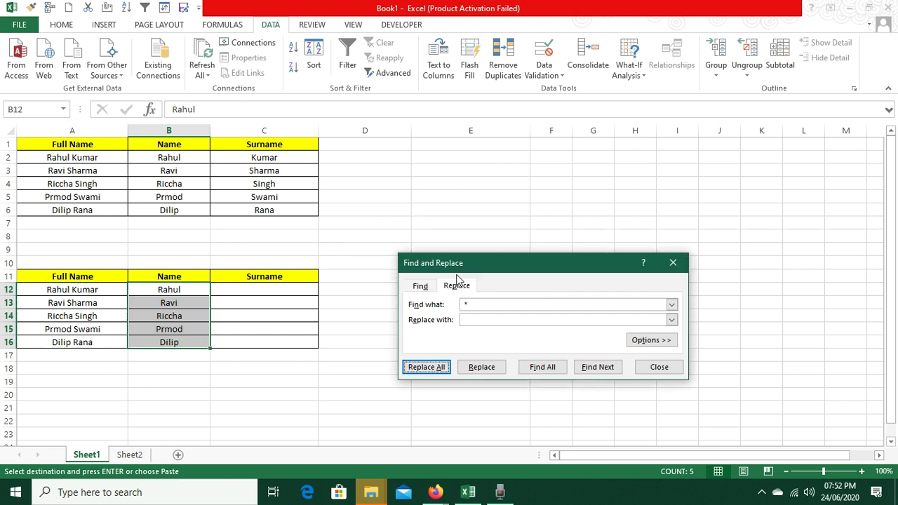
click(648, 375)
drag(48, 290, 76, 340)
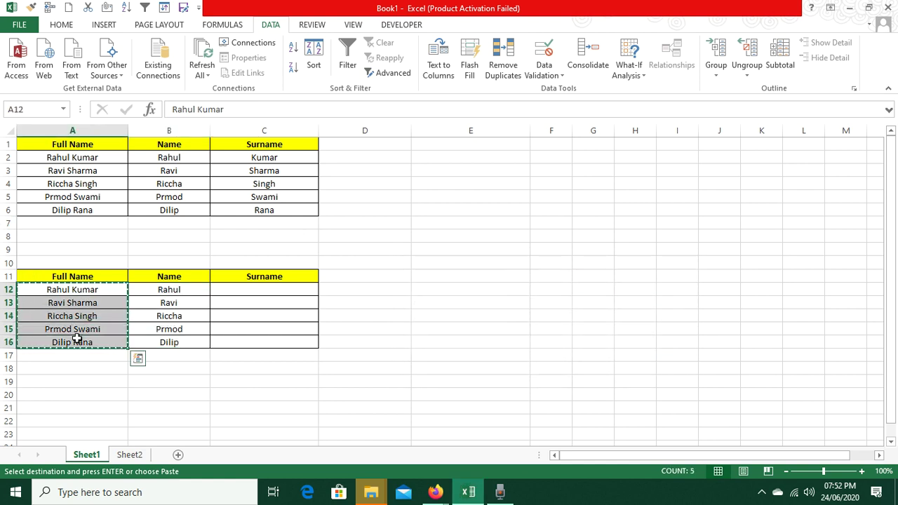
- Paste the full names into C12 and replace '* ' with nothing to leave only surnames
click(243, 285)
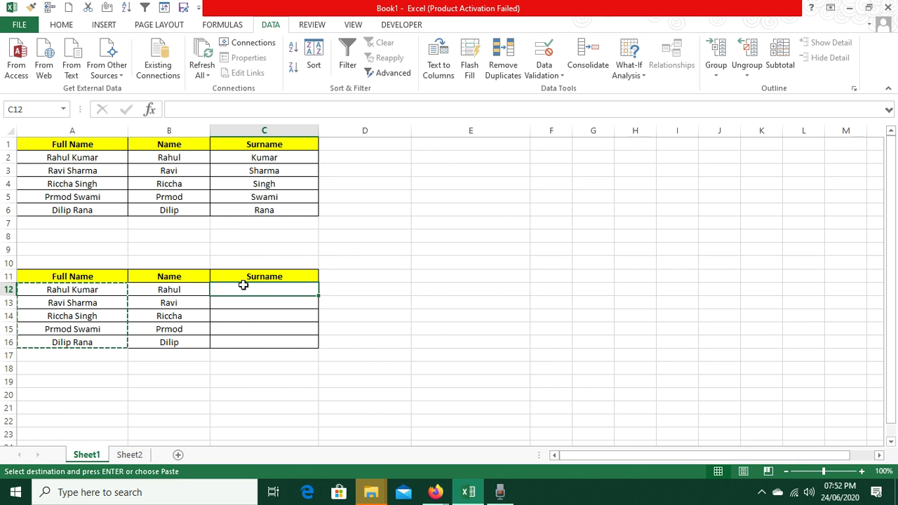
key(ctrl+v)
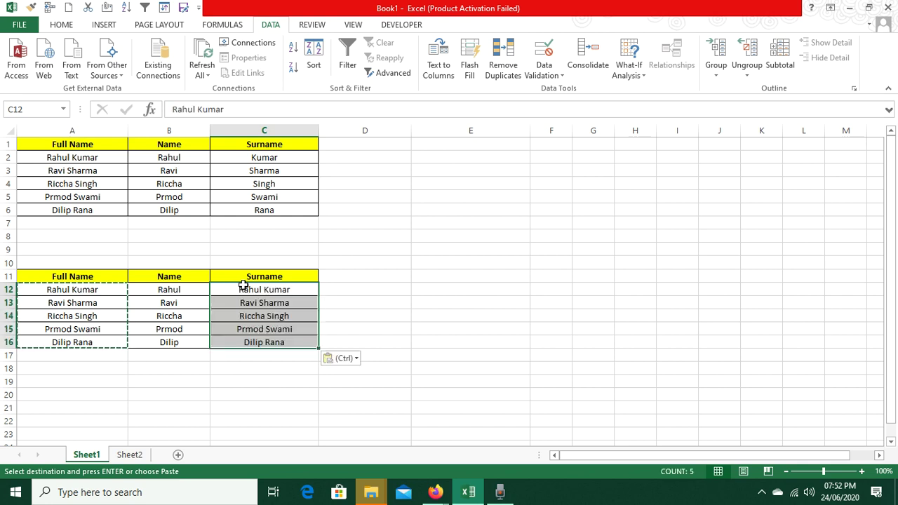
key(ctrl+h)
click(550, 323)
key(BackSpace)
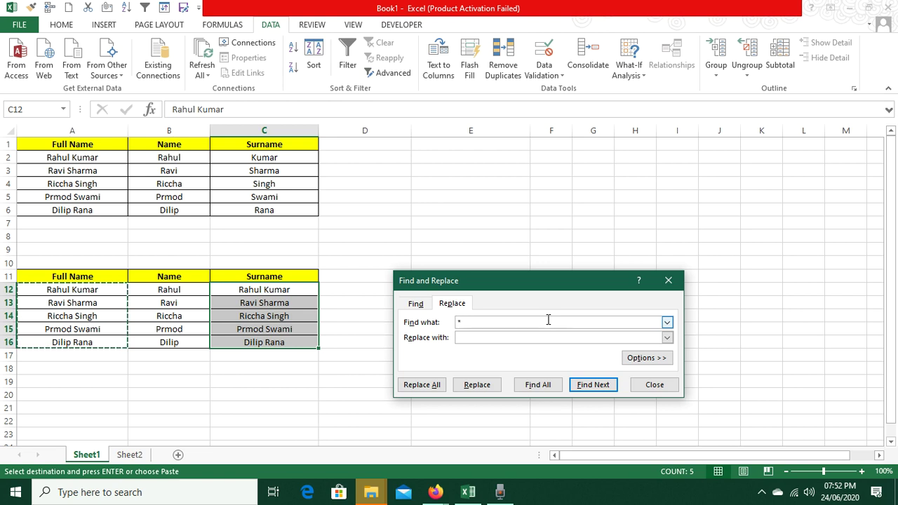
click(426, 385)
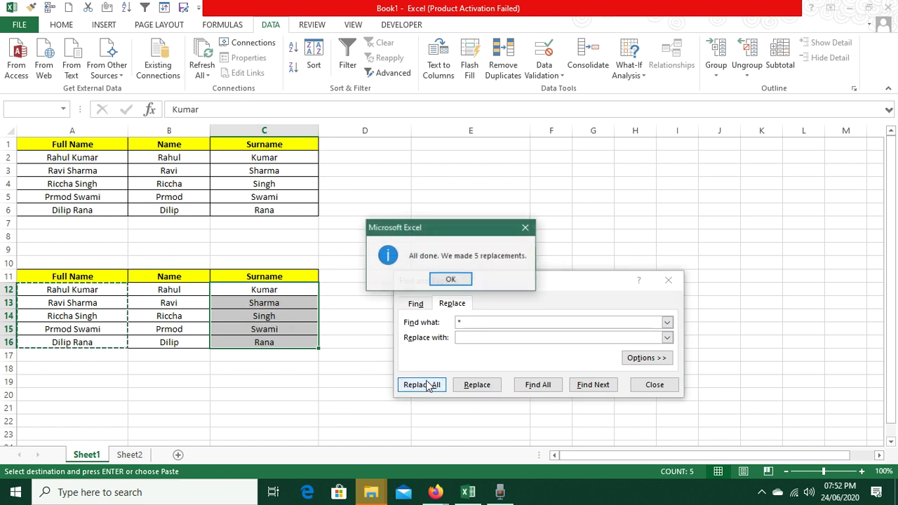
click(457, 281)
click(654, 385)
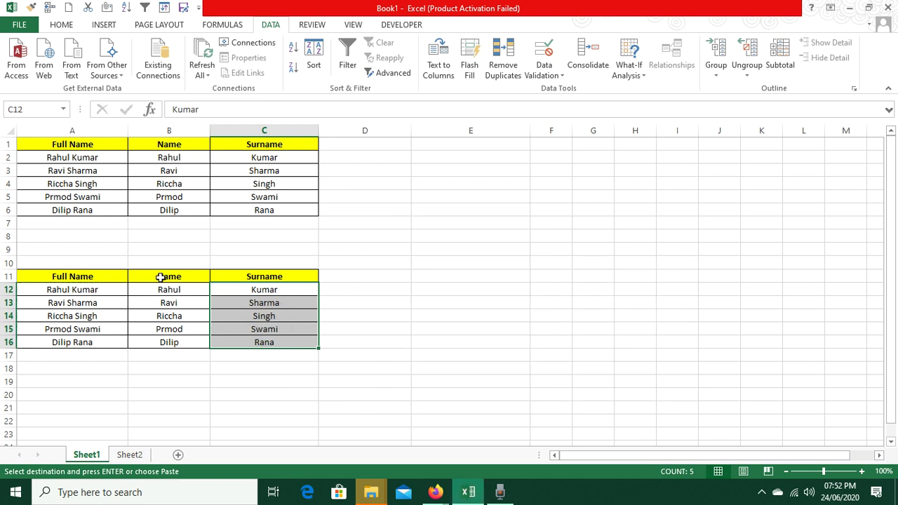